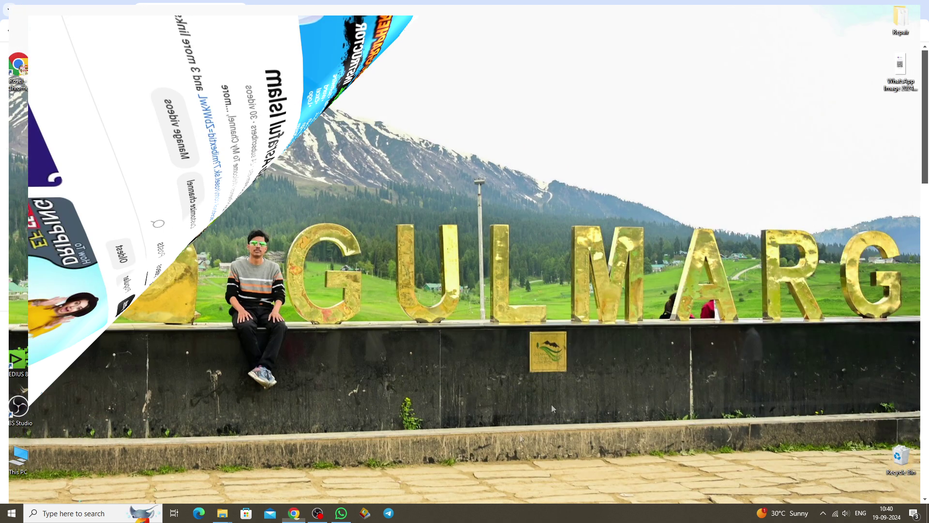
# Step: Open Chrome with the Photoshop Work profile and search Google for "OFFICE DEPLOMENT TOOL"
pyautogui.click(295, 513)
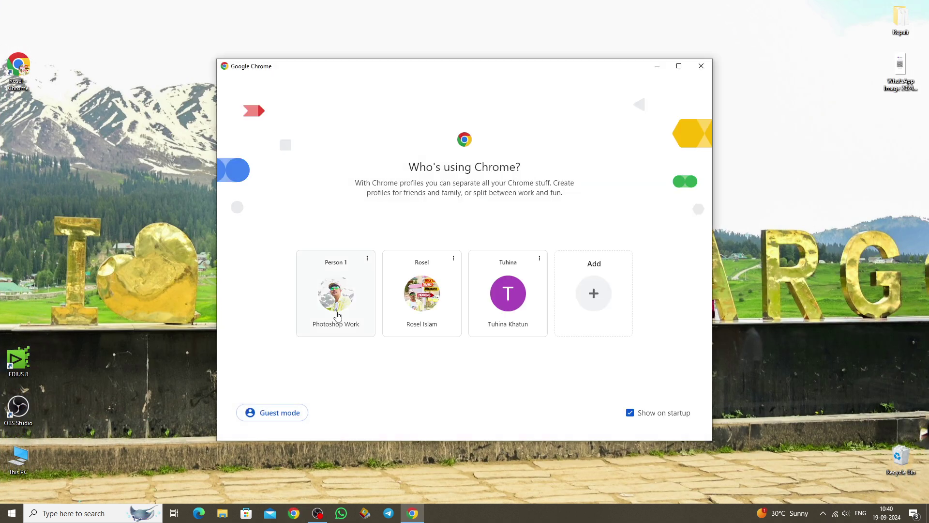
pyautogui.click(334, 315)
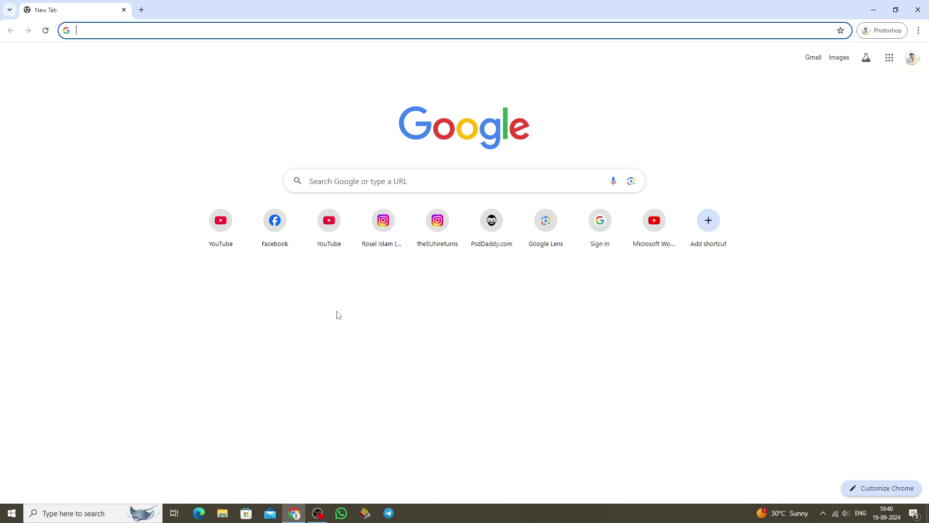
pyautogui.click(117, 30)
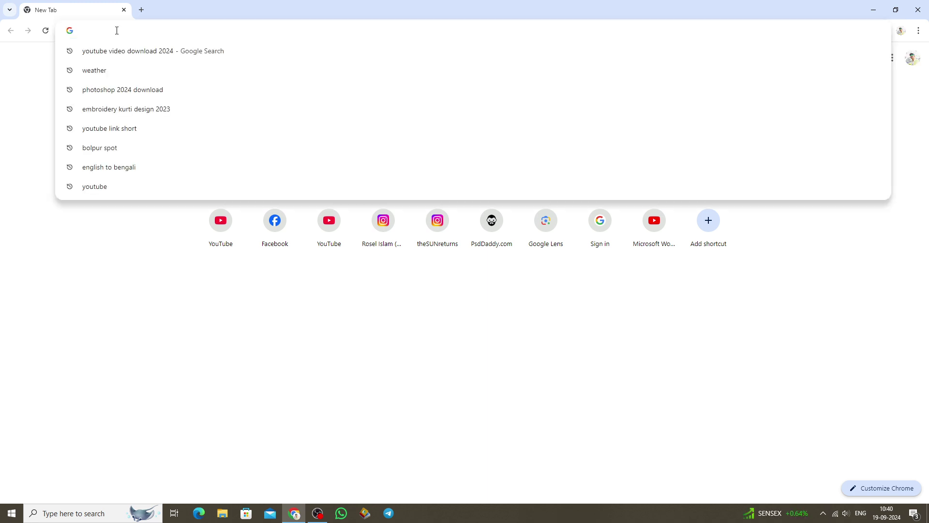
pyautogui.write('oFFICE')
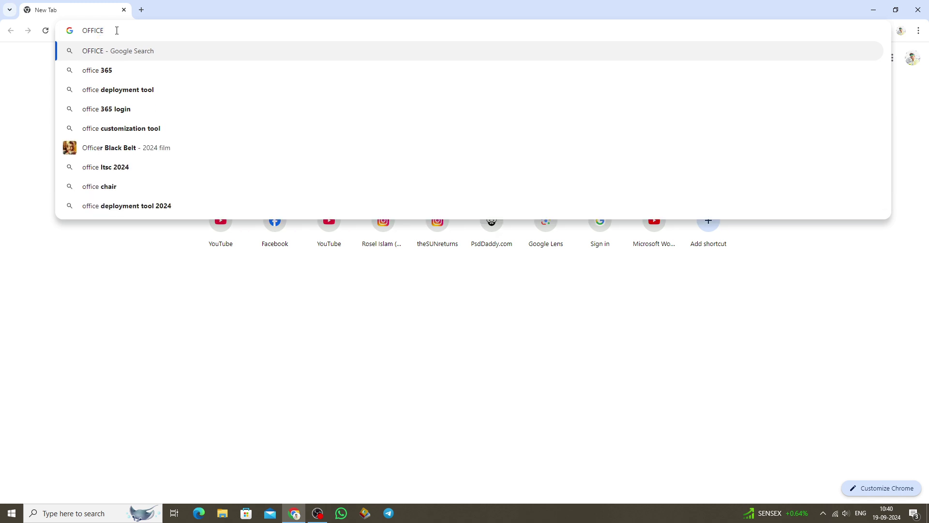
pyautogui.write(' DEPLOMENT TOOL')
pyautogui.press('Return')
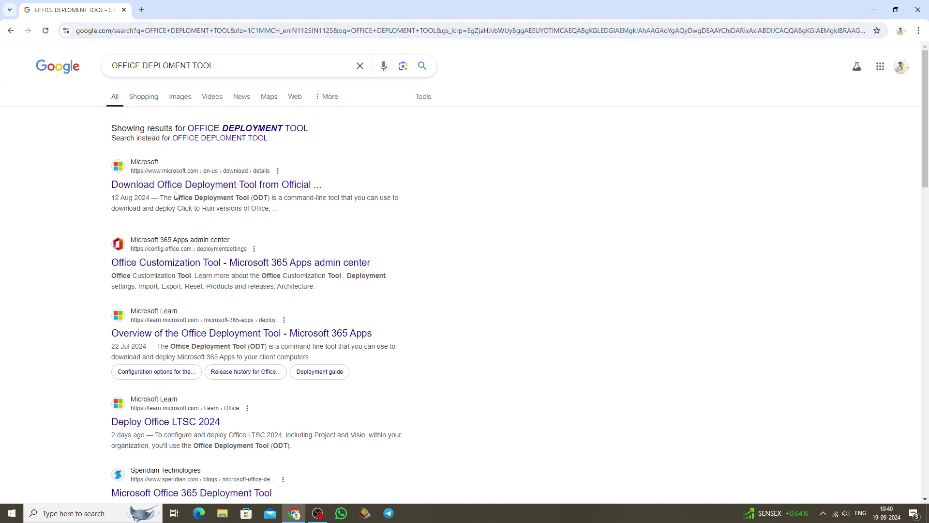
# Step: Download the English Office Deployment Tool from the official Microsoft download page, then minimize the browser
pyautogui.click(199, 185)
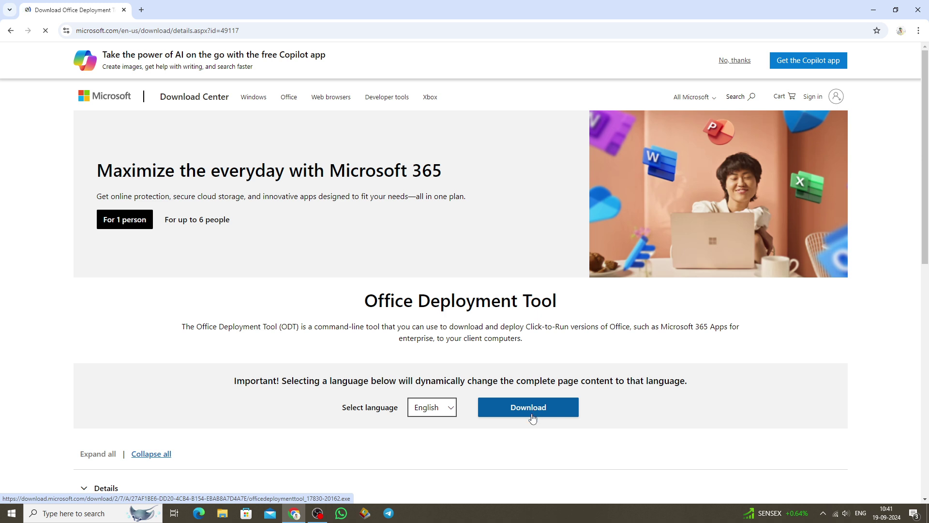
pyautogui.click(532, 416)
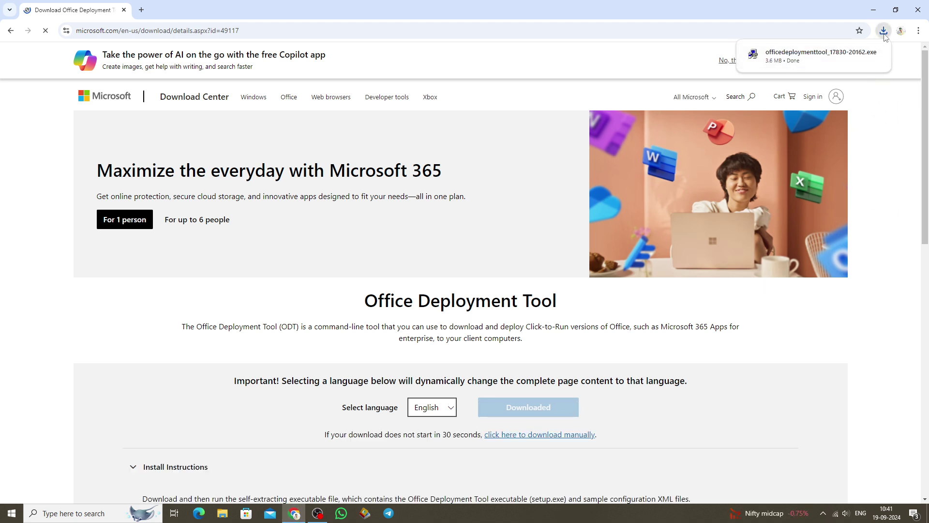
pyautogui.click(874, 13)
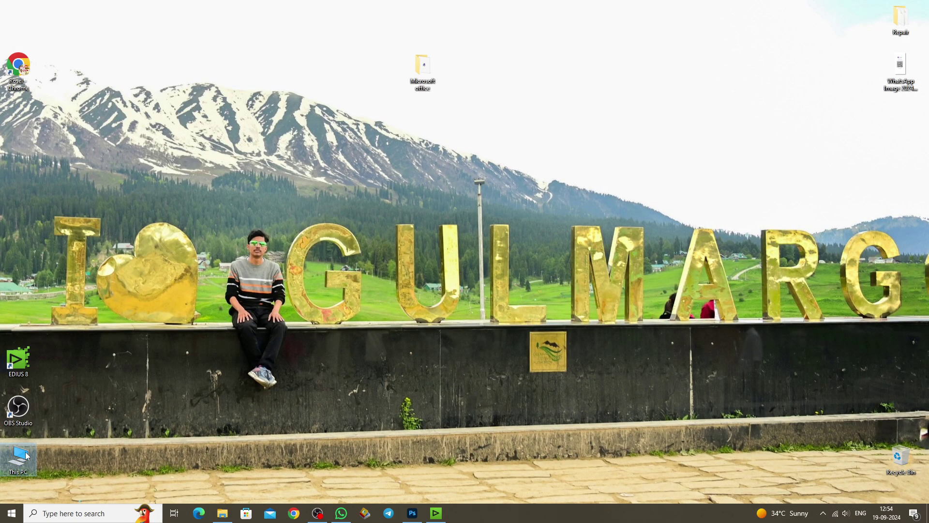
pyautogui.doubleClick(19, 457)
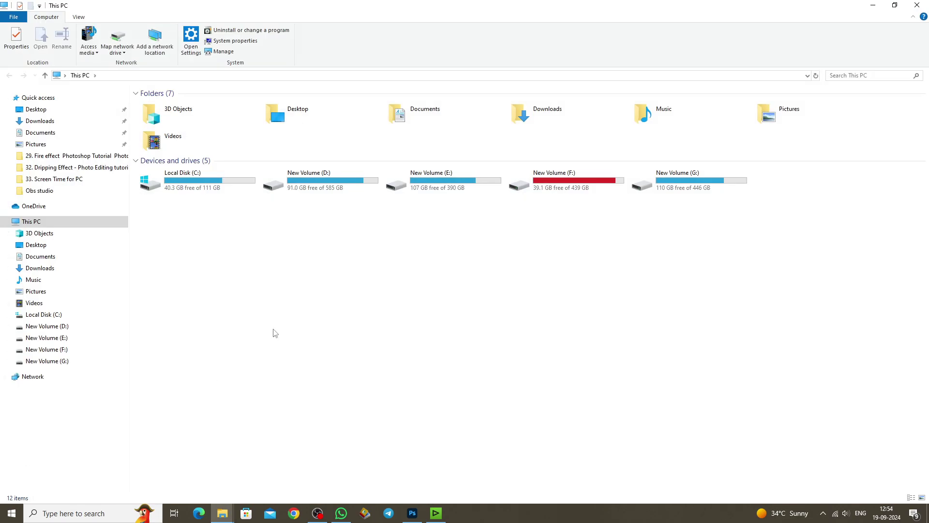
pyautogui.click(541, 122)
pyautogui.doubleClick(541, 122)
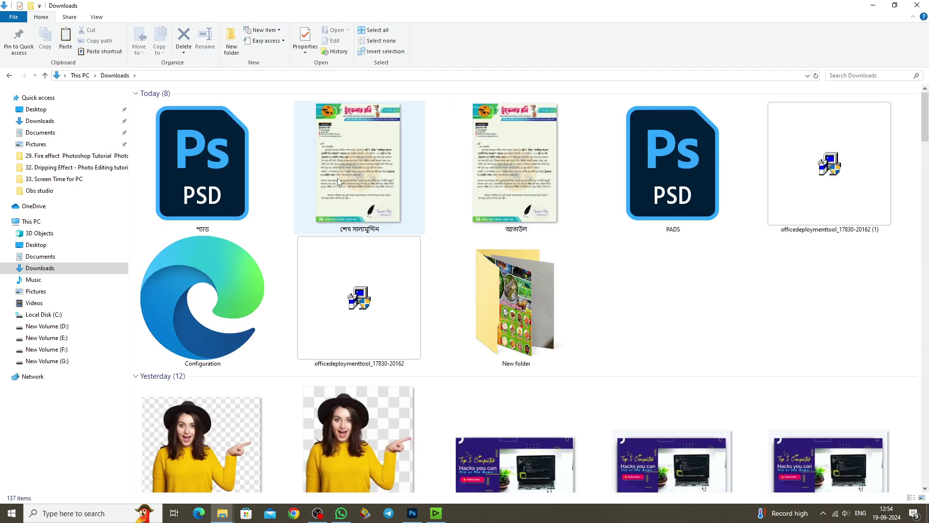
pyautogui.rightClick(830, 181)
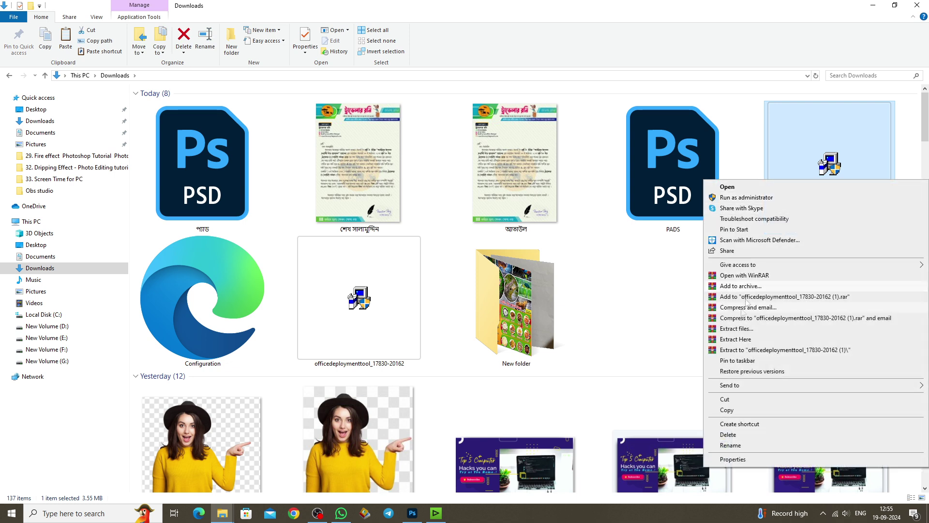
pyautogui.click(732, 412)
pyautogui.click(222, 513)
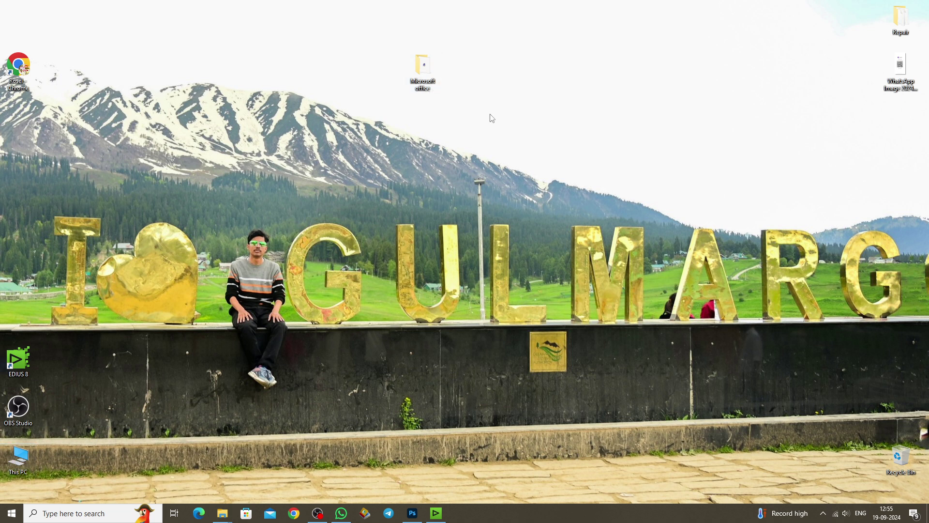
# Step: Create a new folder on the desktop named "micro soft 2024"
pyautogui.rightClick(560, 96)
pyautogui.moveTo(582, 190)
pyautogui.click(690, 188)
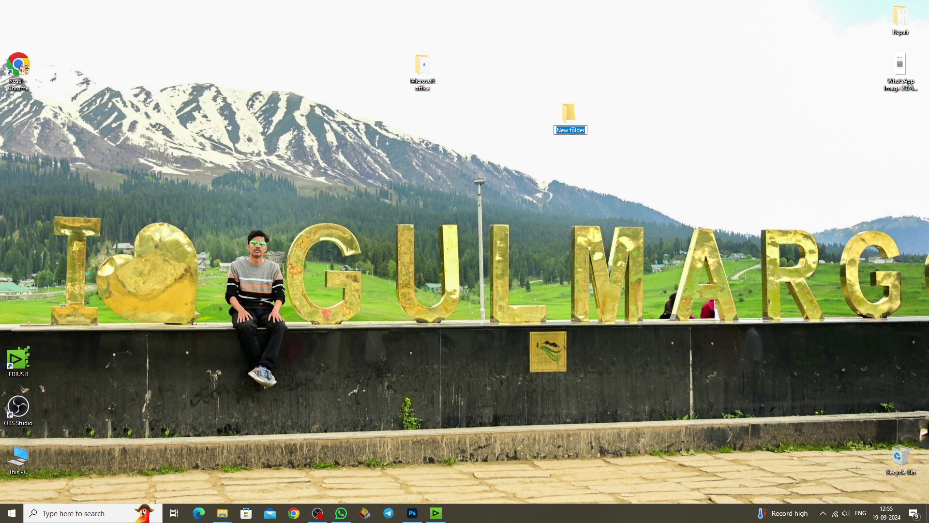
pyautogui.write('micro soft 2024')
pyautogui.press('Return')
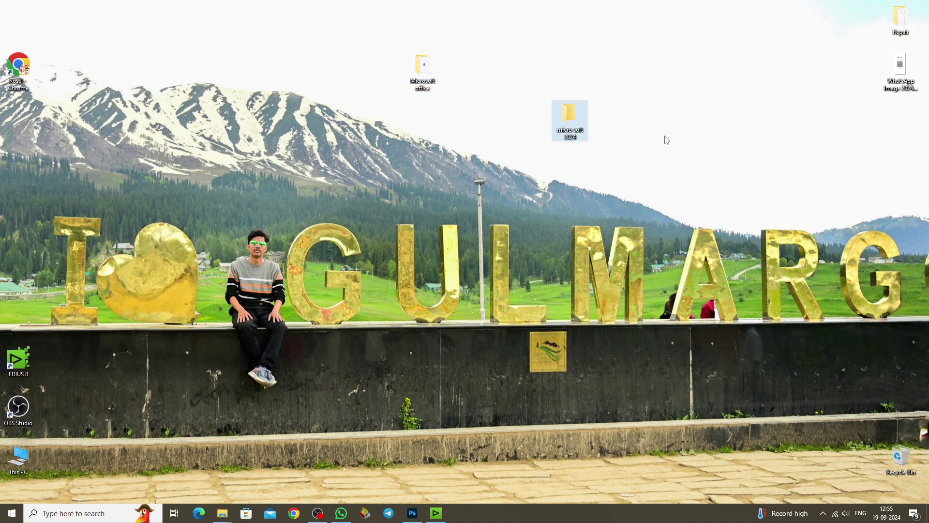
# Step: Paste the copied deployment tool into the micro soft 2024 folder and show the folder's contents as large icons
pyautogui.rightClick(574, 124)
pyautogui.click(577, 129)
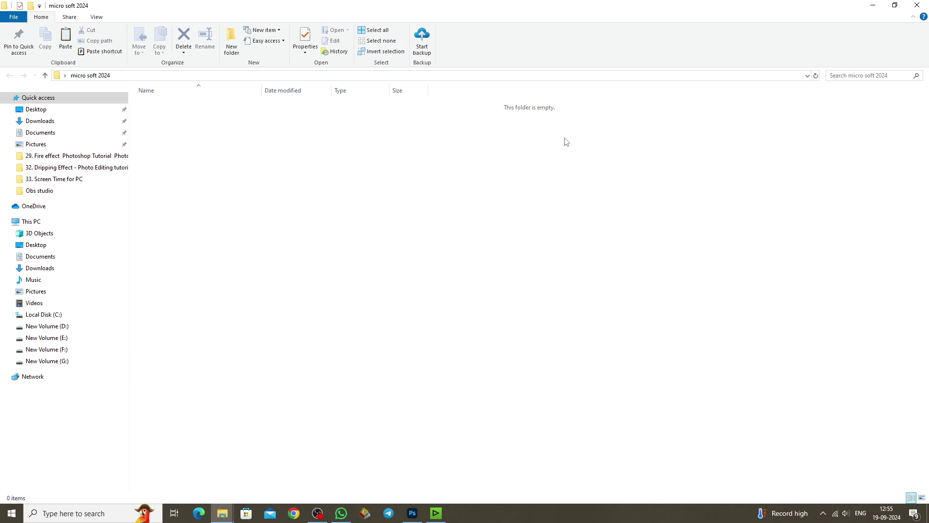
pyautogui.rightClick(204, 143)
pyautogui.click(225, 208)
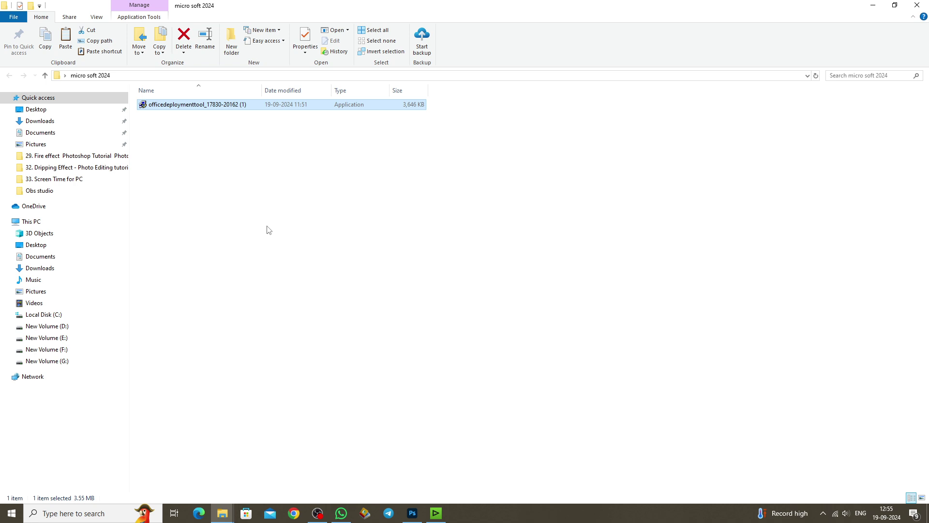
pyautogui.rightClick(220, 178)
pyautogui.moveTo(242, 185)
pyautogui.click(351, 196)
# Step: Launch the deployment tool from the micro soft 2024 folder and accept the Microsoft Software License Terms
pyautogui.rightClick(165, 121)
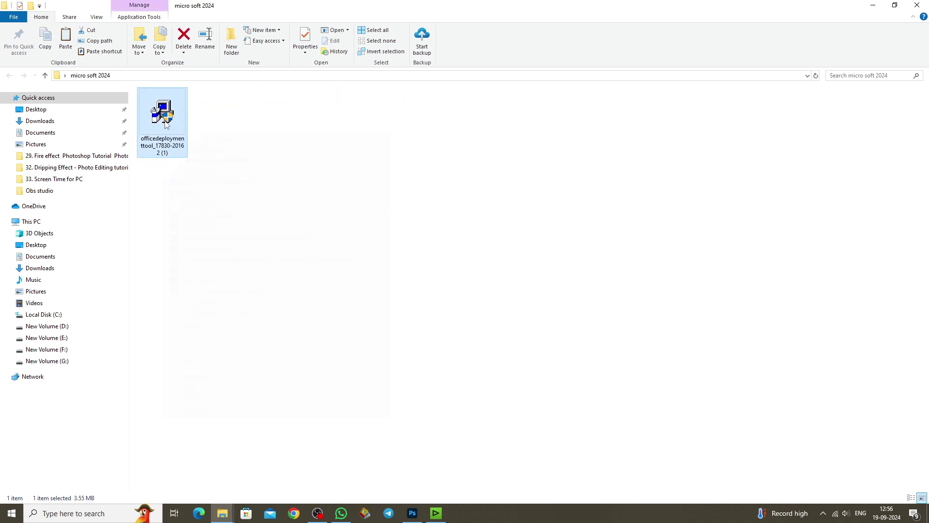
pyautogui.click(207, 139)
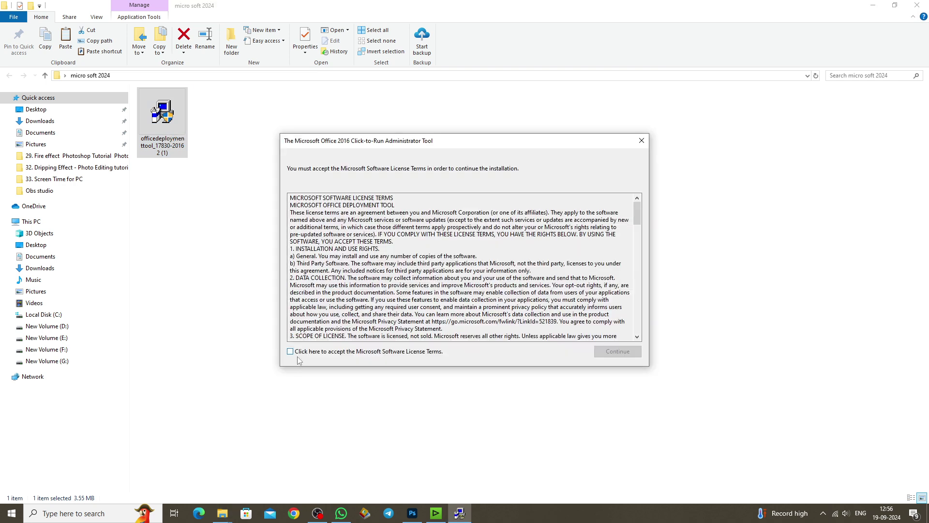
pyautogui.click(290, 352)
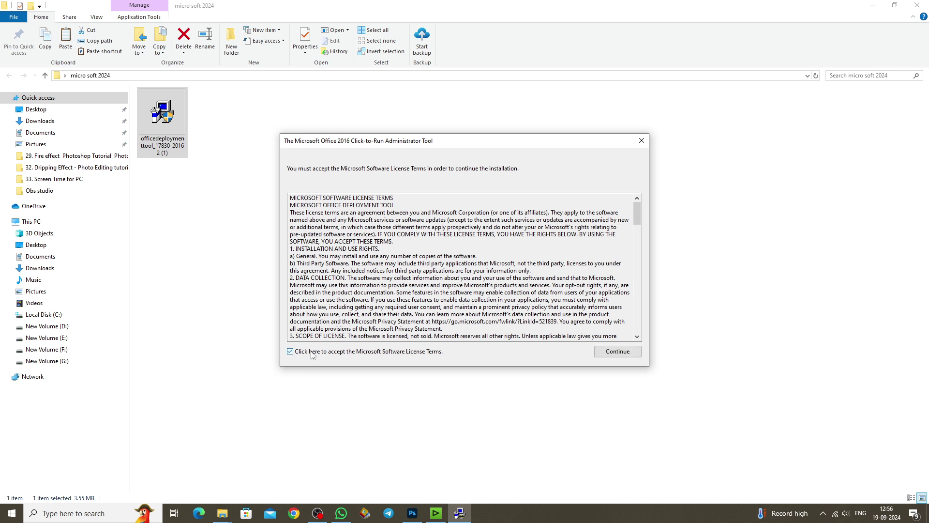
pyautogui.click(618, 352)
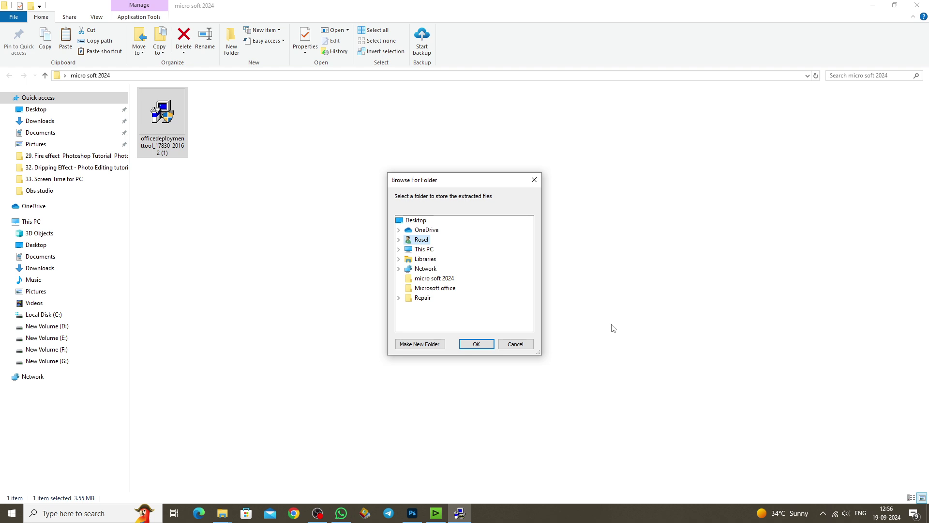
# Step: Extract the deployment tool's files into the micro soft 2024 folder on the Desktop
pyautogui.doubleClick(424, 249)
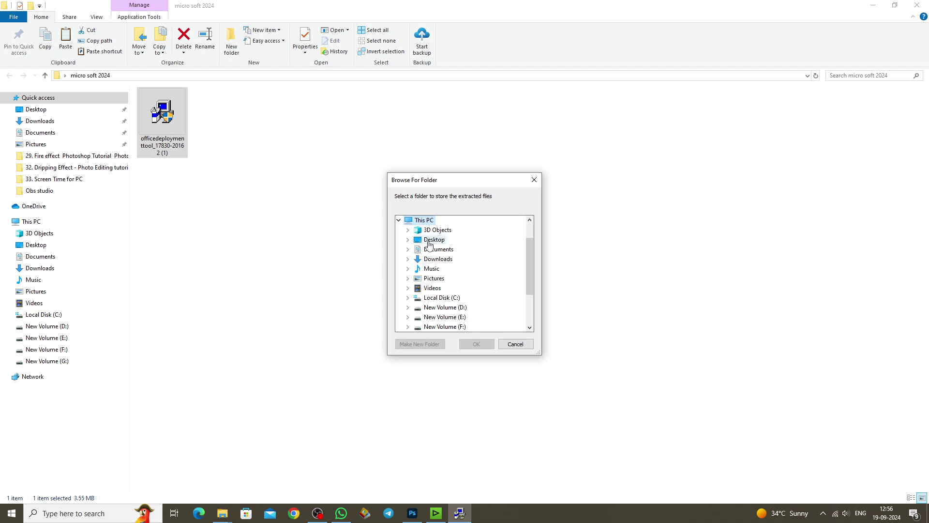
pyautogui.doubleClick(434, 240)
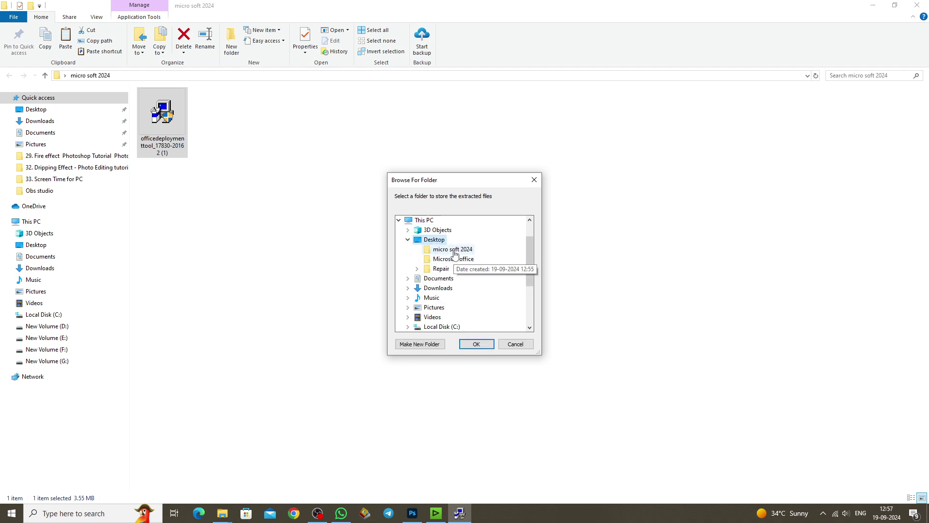
pyautogui.click(455, 254)
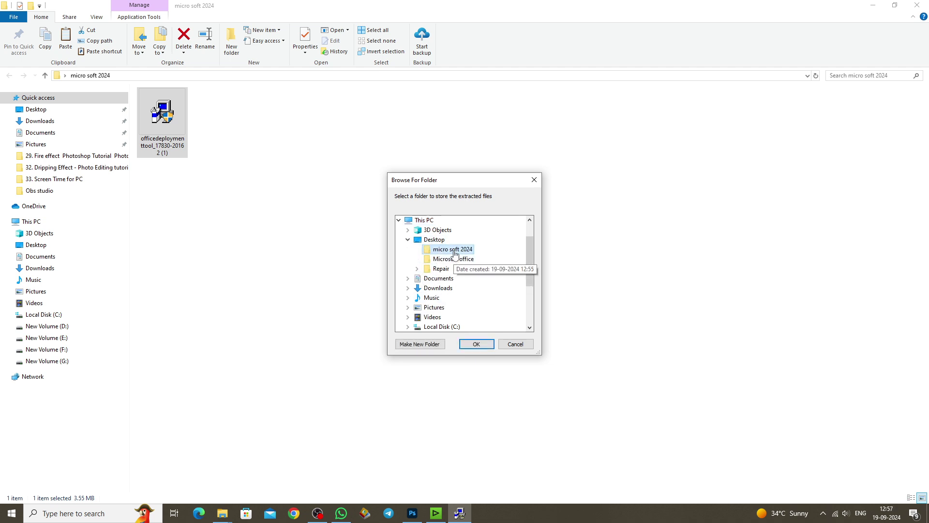
pyautogui.click(477, 344)
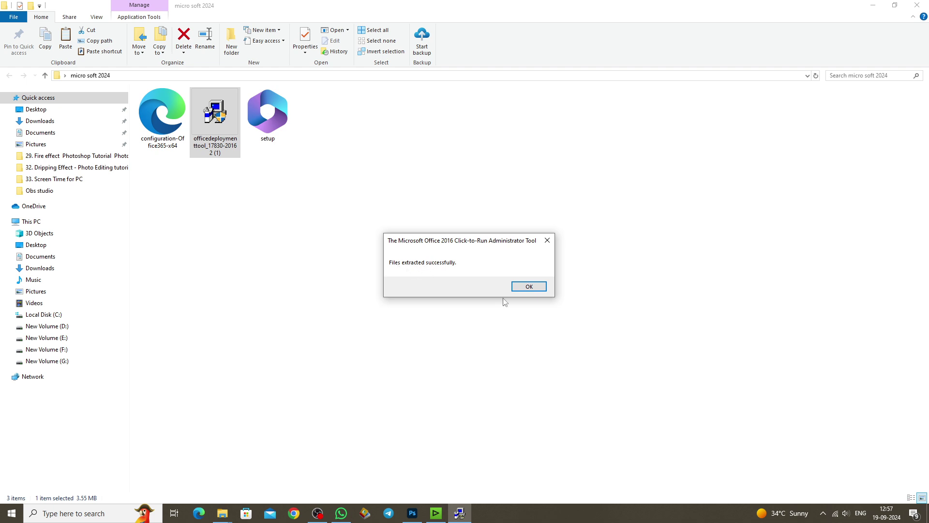
pyautogui.click(526, 286)
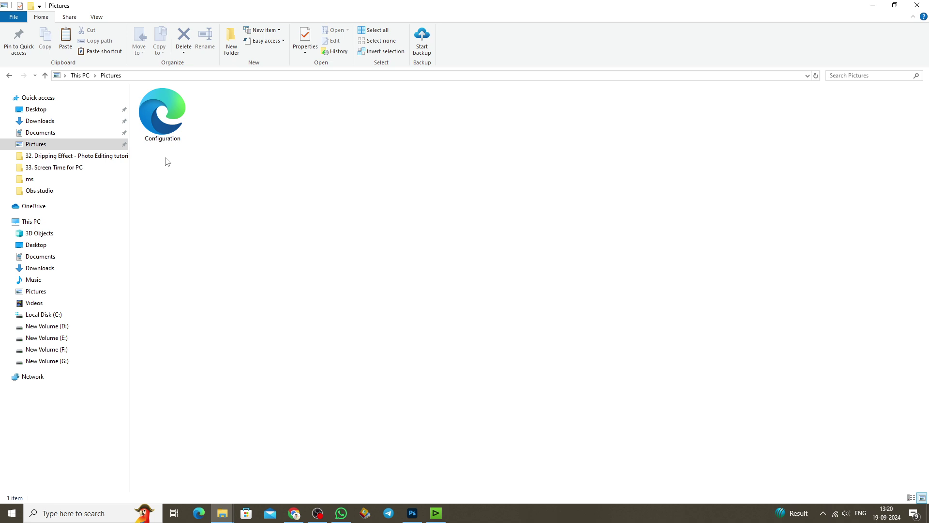
# Step: Copy the Configuration file from the Pictures folder into the micro soft 2024 folder on the desktop
pyautogui.rightClick(159, 128)
pyautogui.click(192, 295)
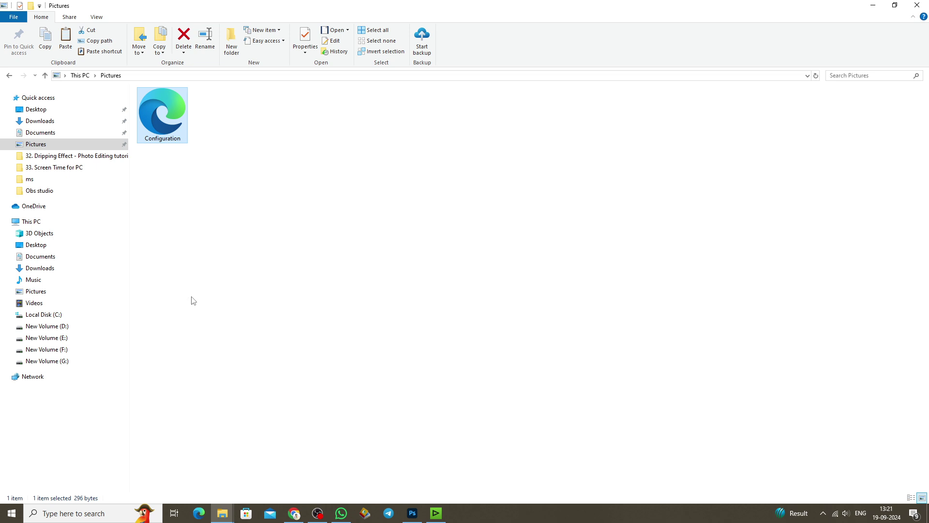
pyautogui.click(873, 5)
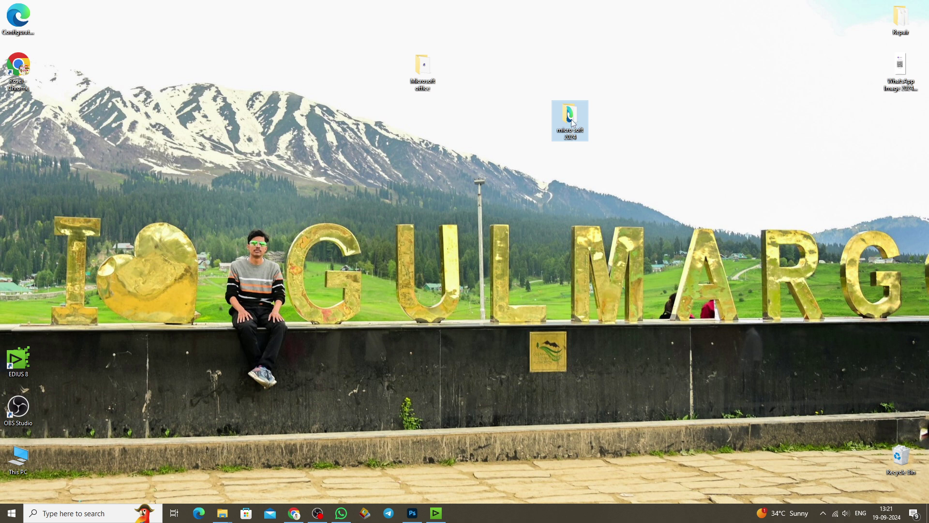
pyautogui.rightClick(571, 135)
pyautogui.click(596, 125)
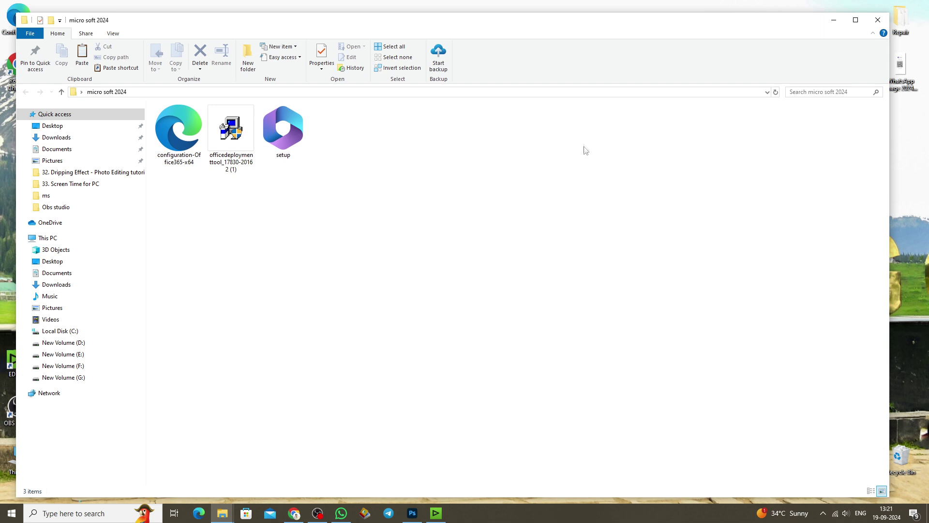
pyautogui.rightClick(387, 190)
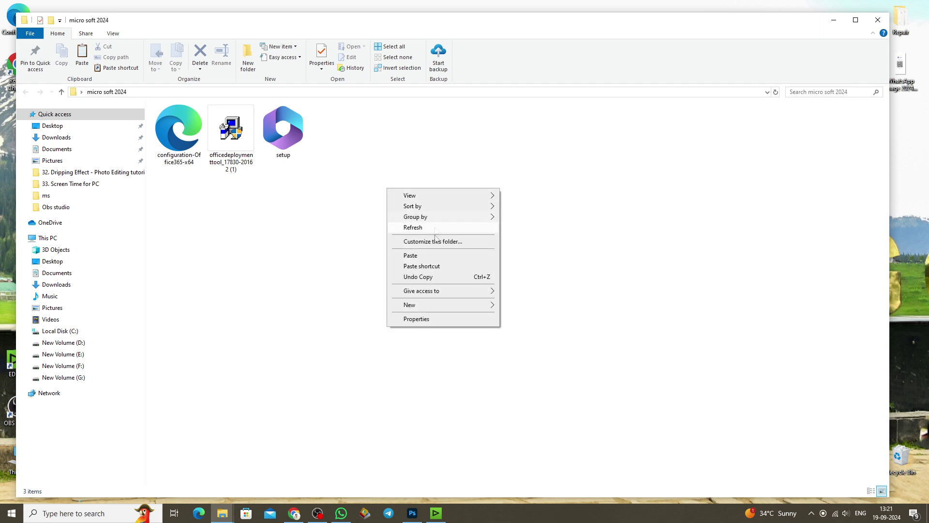
pyautogui.click(414, 257)
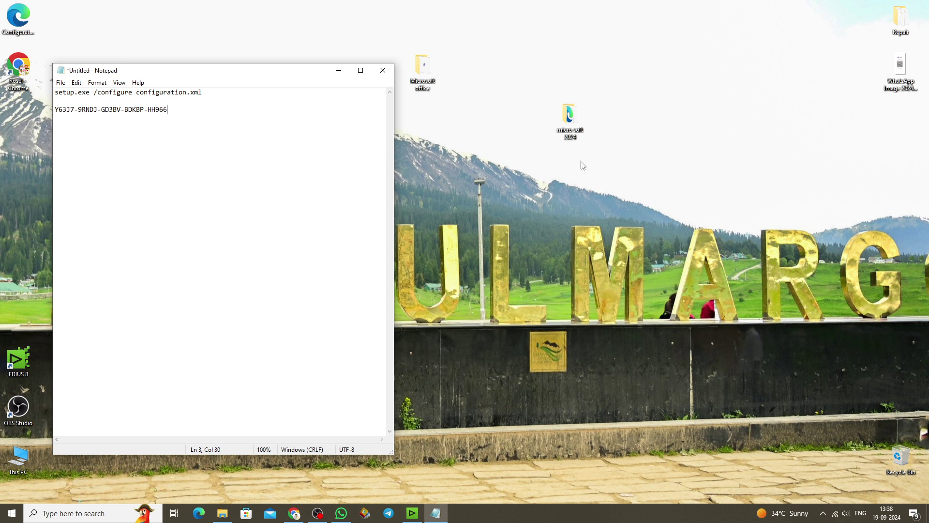
# Step: Open a Command Prompt (cmd) in the micro soft 2024 folder and move its window toward the middle of the screen
pyautogui.doubleClick(569, 120)
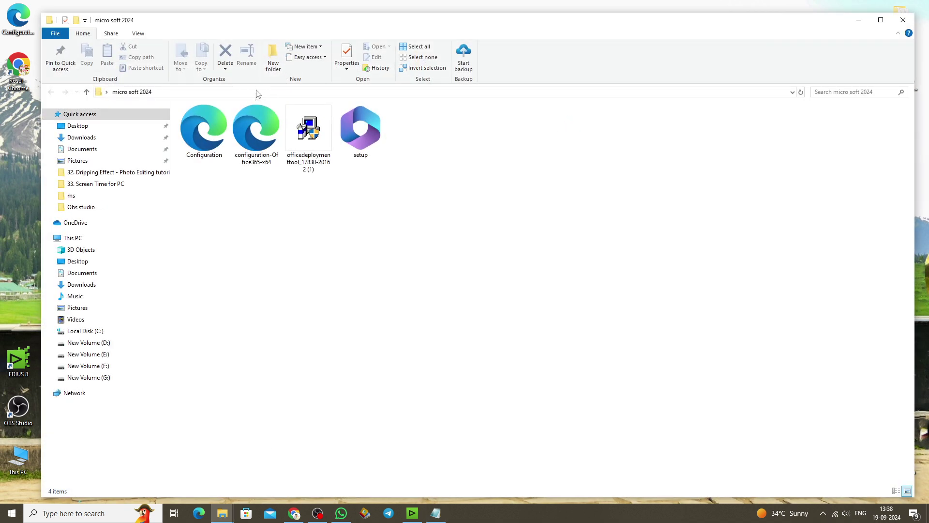
pyautogui.click(240, 92)
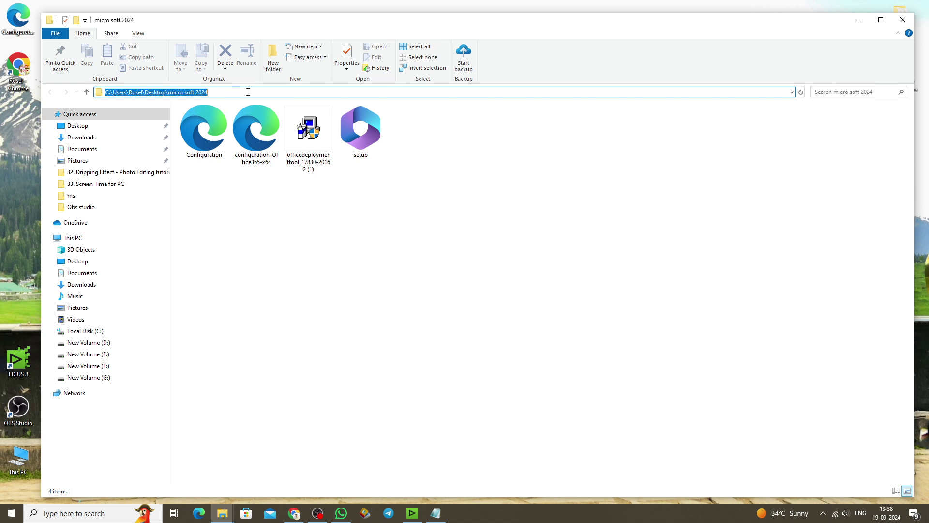
pyautogui.write('cm')
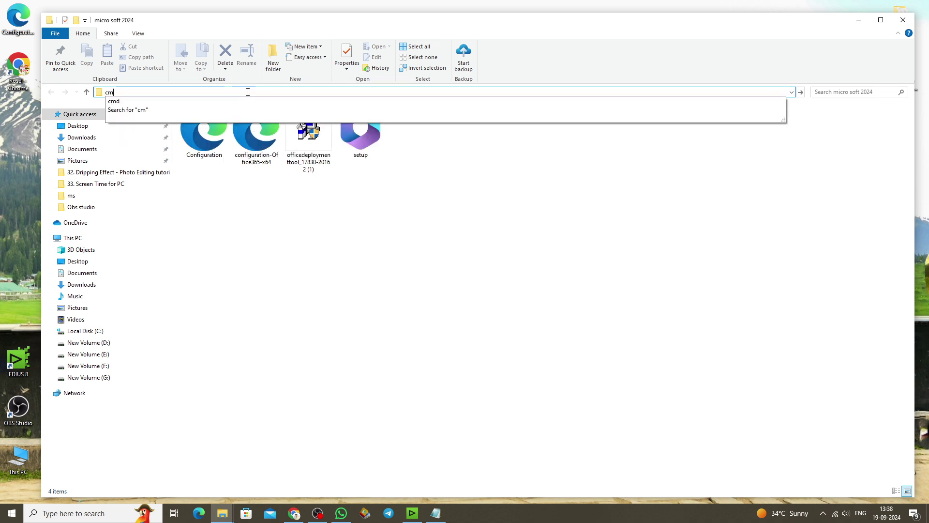
pyautogui.write('d')
pyautogui.press('Return')
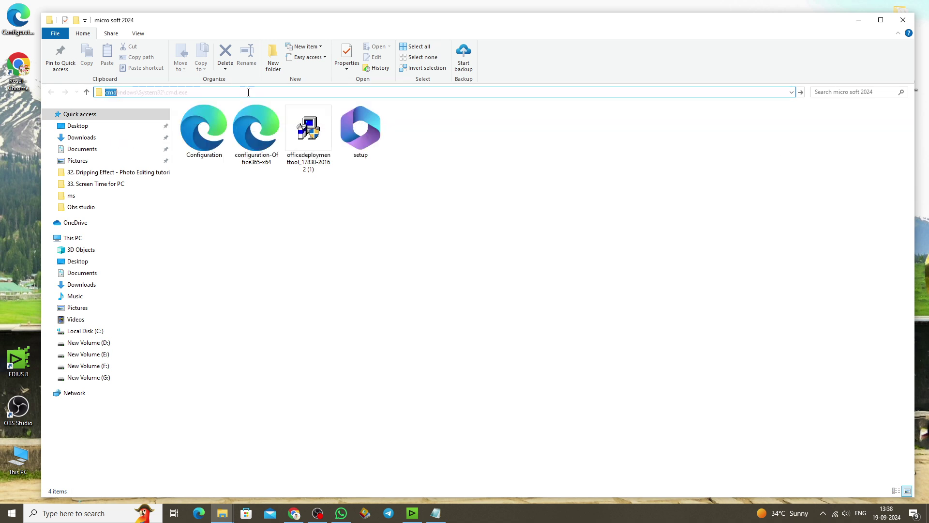
pyautogui.moveTo(262, 39); pyautogui.dragTo(501, 166)
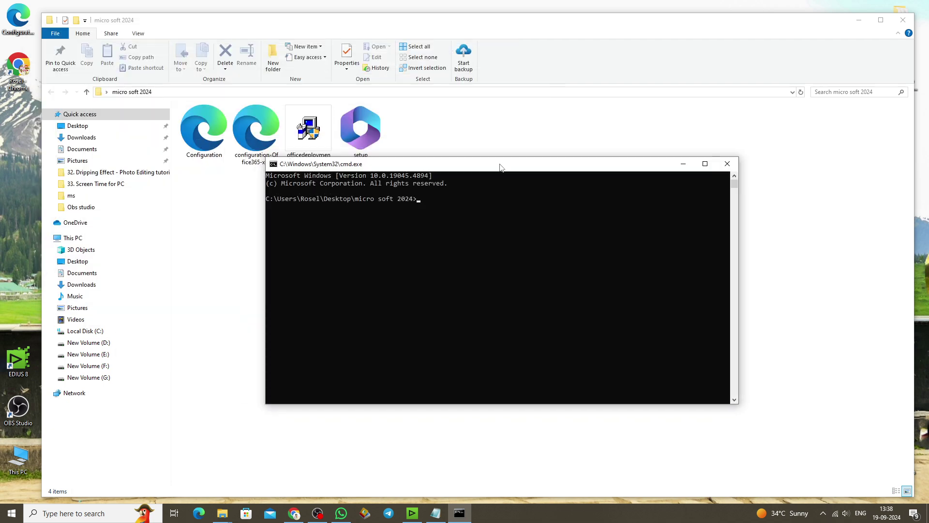
# Step: Copy the command setup.exe /configure configuration.xml from the Notepad note and run it in the Command Prompt
pyautogui.click(865, 22)
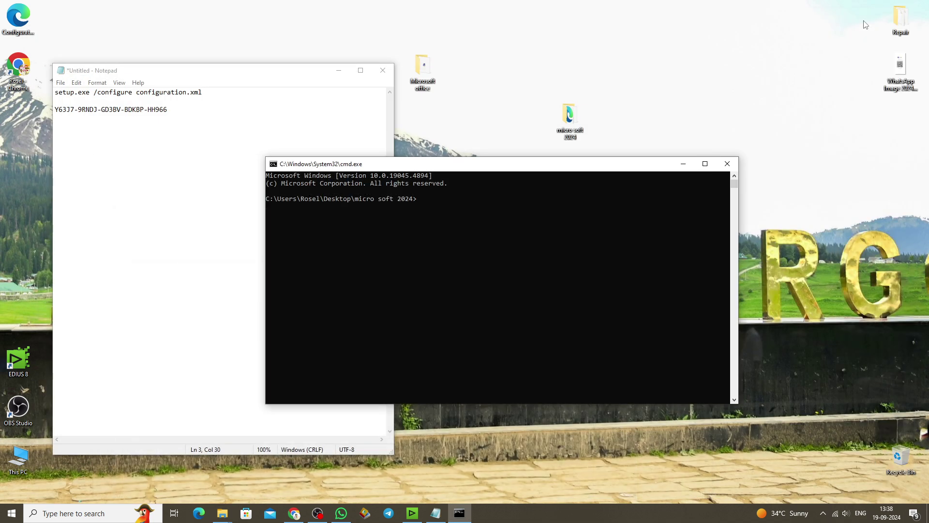
pyautogui.moveTo(488, 165); pyautogui.dragTo(584, 170)
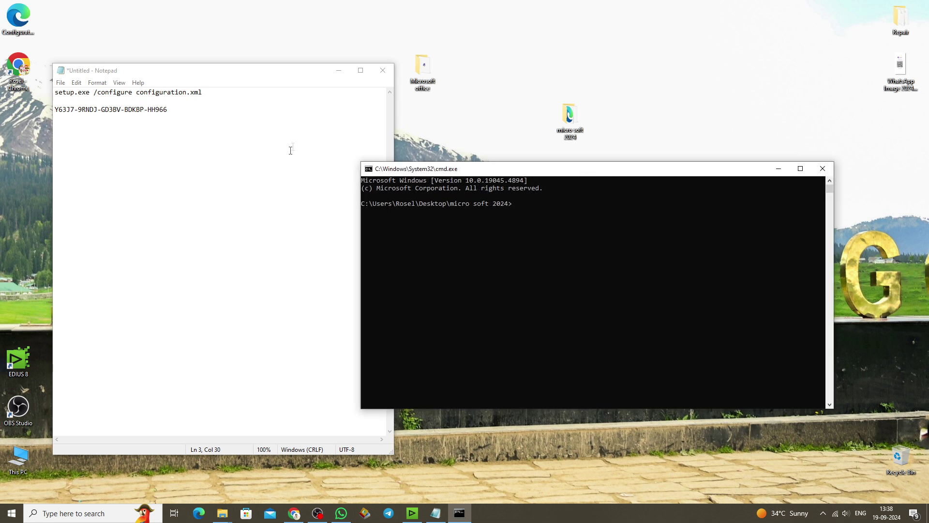
pyautogui.moveTo(199, 94); pyautogui.dragTo(56, 92)
pyautogui.rightClick(56, 93)
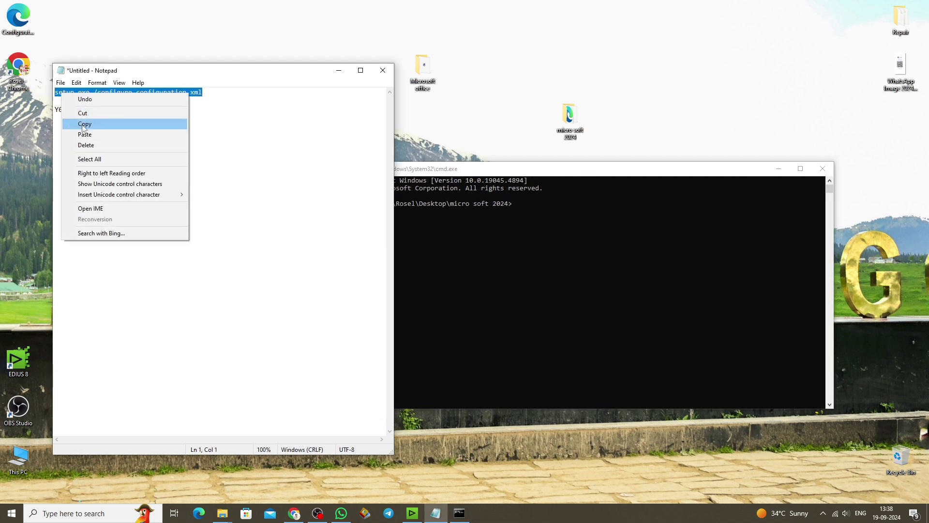
pyautogui.click(97, 124)
pyautogui.click(521, 202)
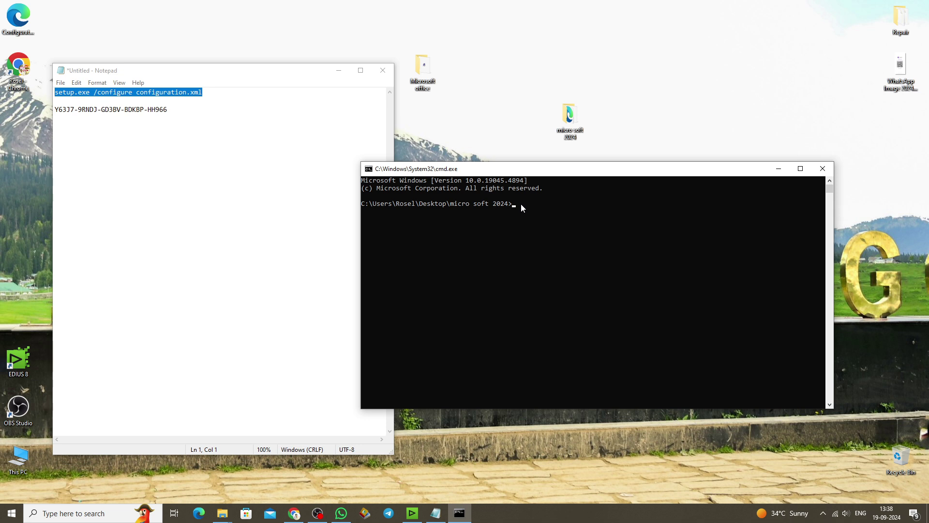
pyautogui.rightClick(525, 206)
pyautogui.press('Return')
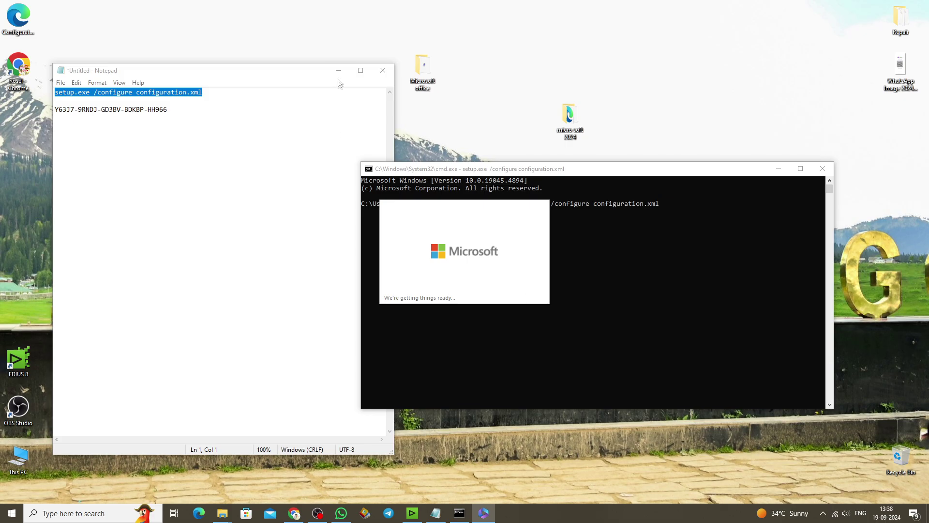
# Step: Minimize the Notepad and Command Prompt windows, and close the Office installer once installation has finished
pyautogui.click(311, 75)
pyautogui.click(339, 72)
pyautogui.moveTo(783, 169); pyautogui.dragTo(624, 164)
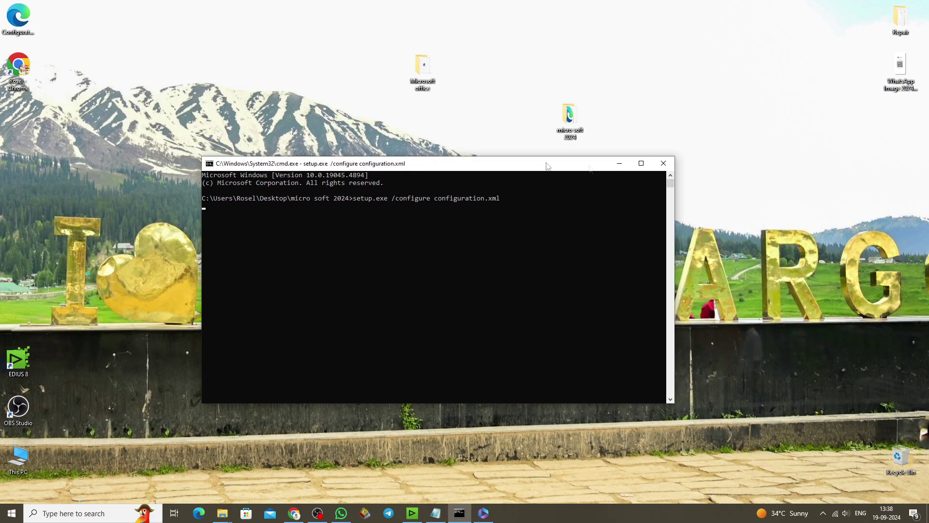
pyautogui.click(625, 168)
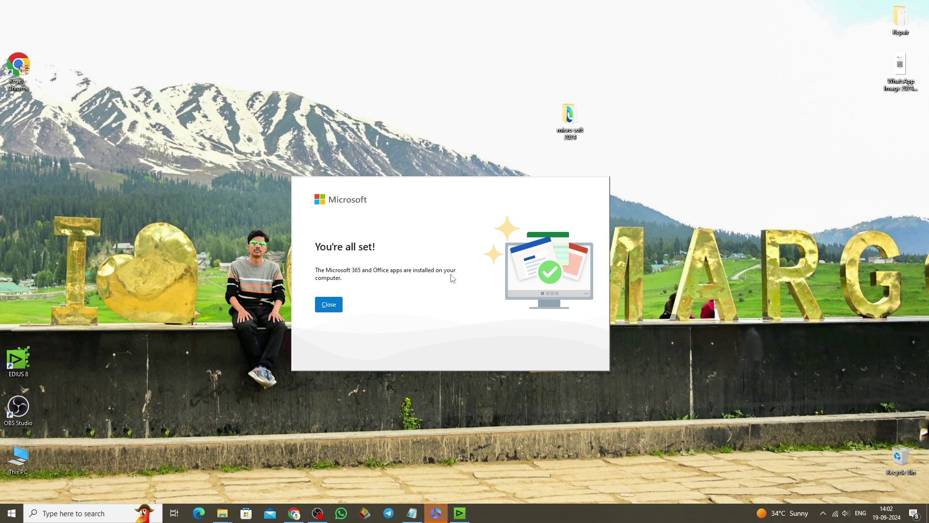
pyautogui.click(332, 302)
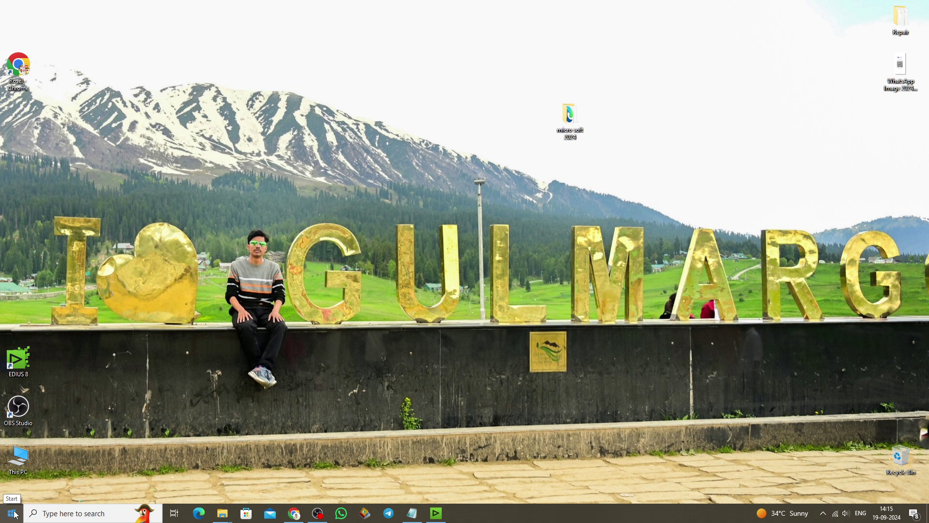
# Step: Launch Excel, accept the Microsoft Office license agreement and dismiss the privacy notice
pyautogui.click(13, 514)
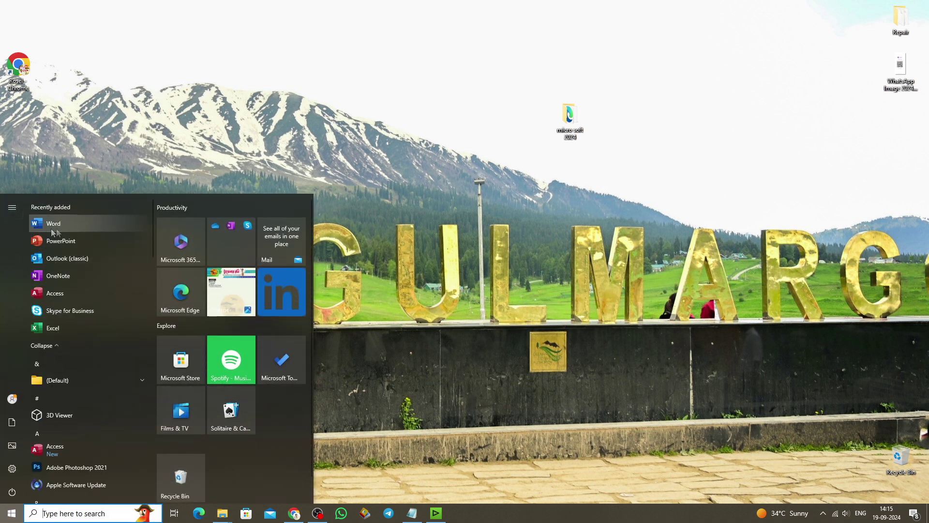
pyautogui.click(63, 327)
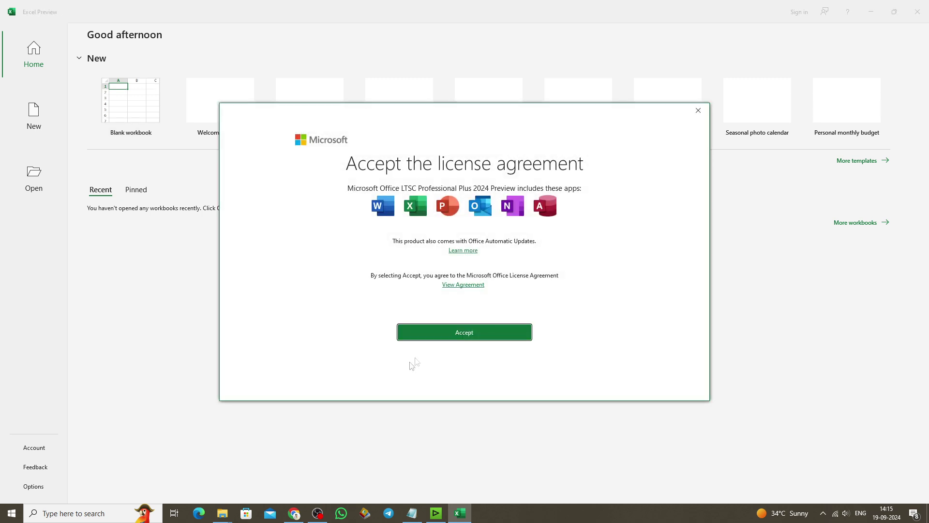
pyautogui.click(454, 333)
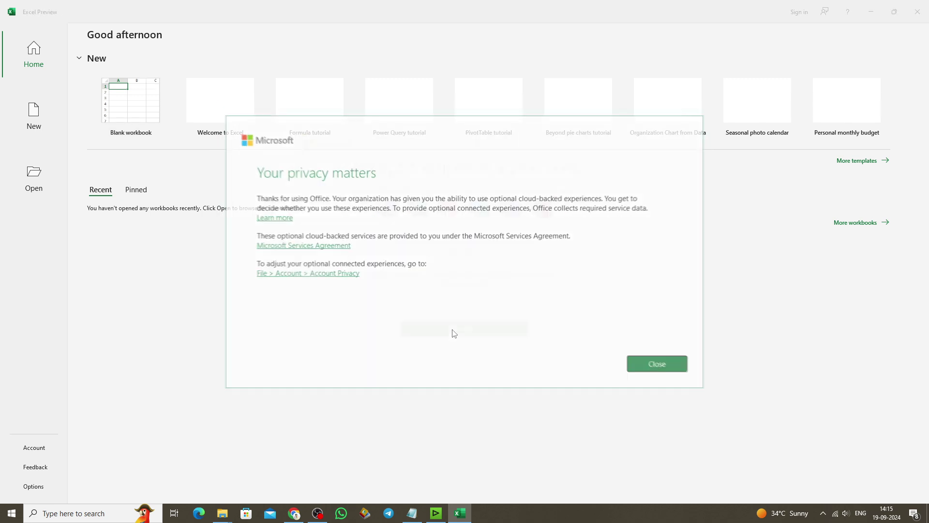
pyautogui.click(668, 370)
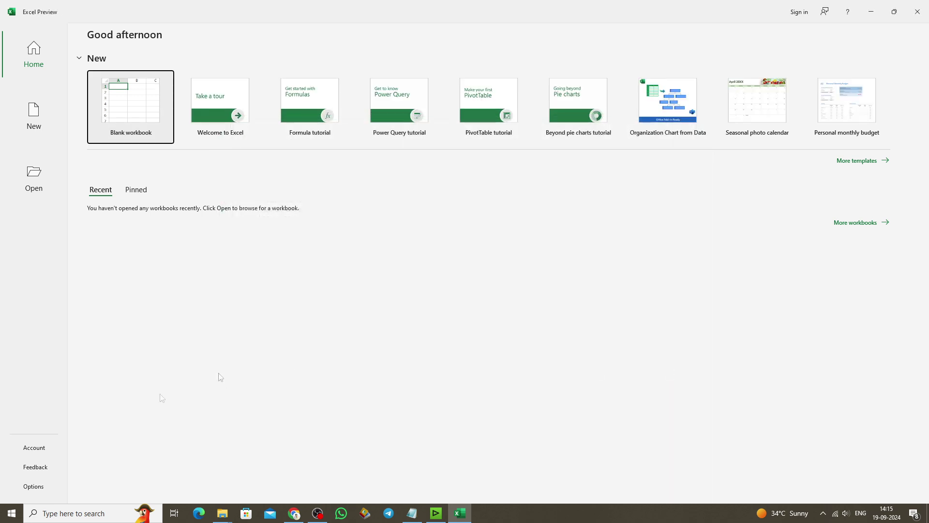
pyautogui.click(34, 448)
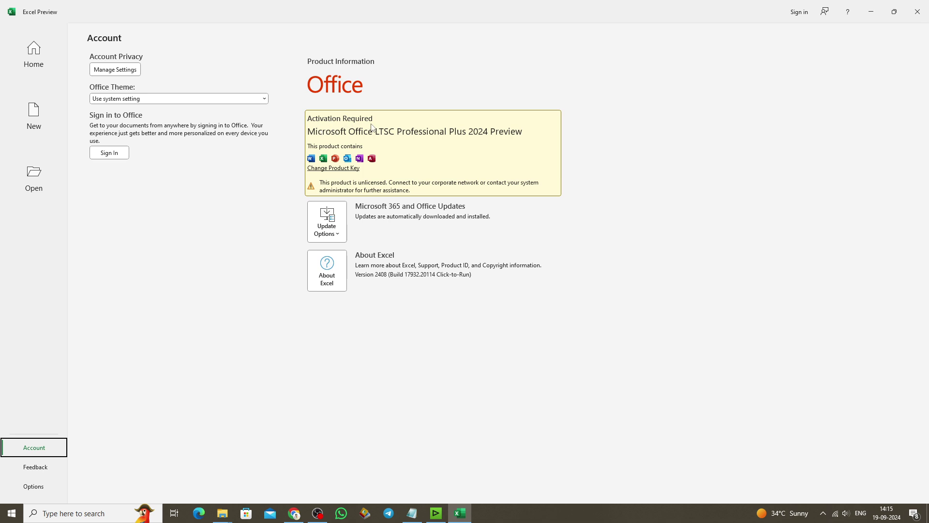
pyautogui.click(336, 169)
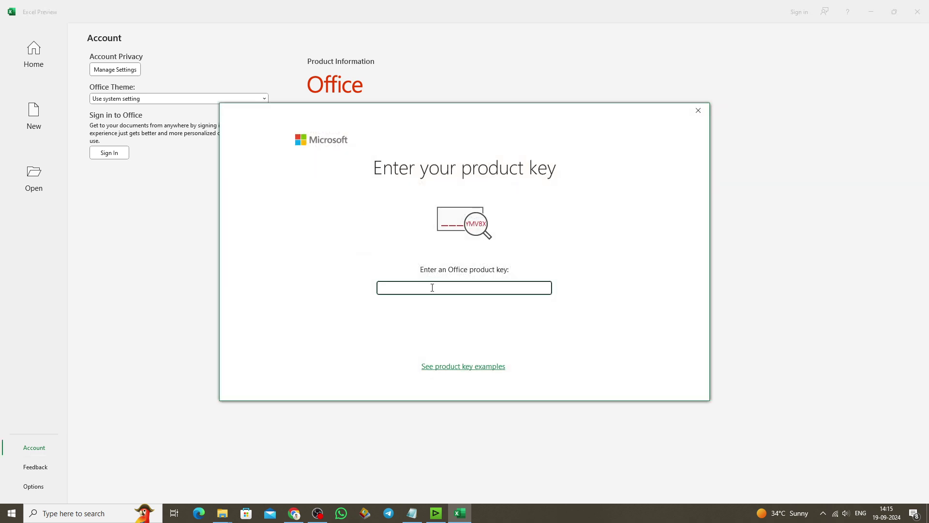
pyautogui.click(412, 514)
pyautogui.moveTo(195, 73); pyautogui.dragTo(708, 62)
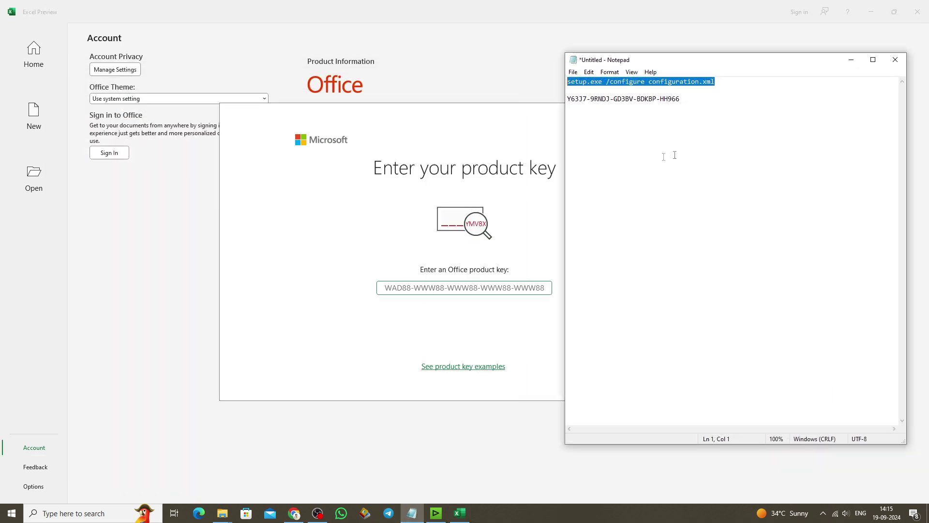
pyautogui.moveTo(568, 104); pyautogui.dragTo(681, 101)
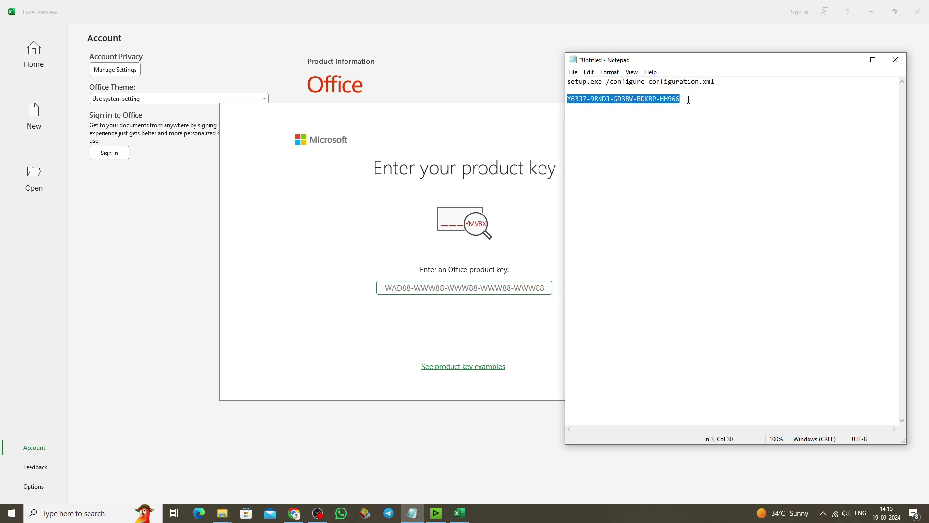
pyautogui.rightClick(621, 98)
pyautogui.click(644, 128)
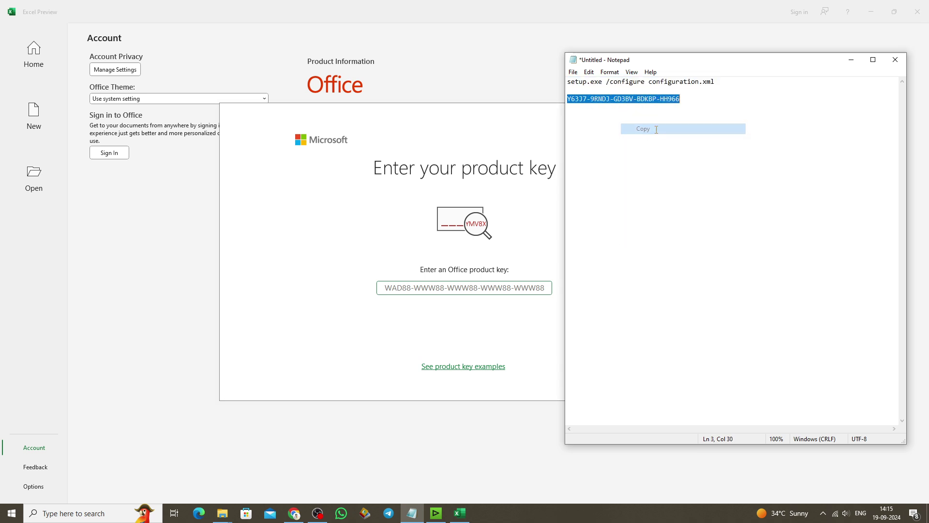
# Step: Minimize Notepad, paste the product key into the Office product key field and submit it to activate Office
pyautogui.click(851, 60)
pyautogui.rightClick(434, 287)
pyautogui.click(456, 316)
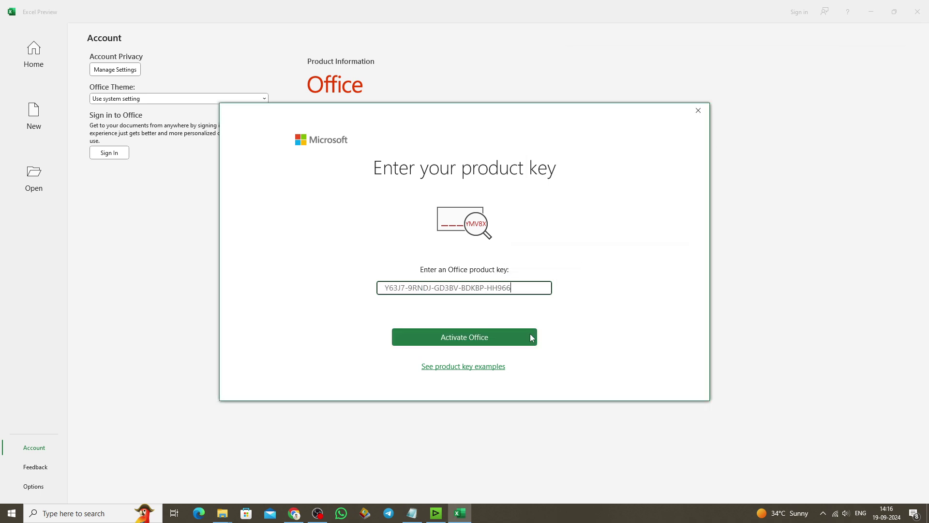
pyautogui.click(469, 341)
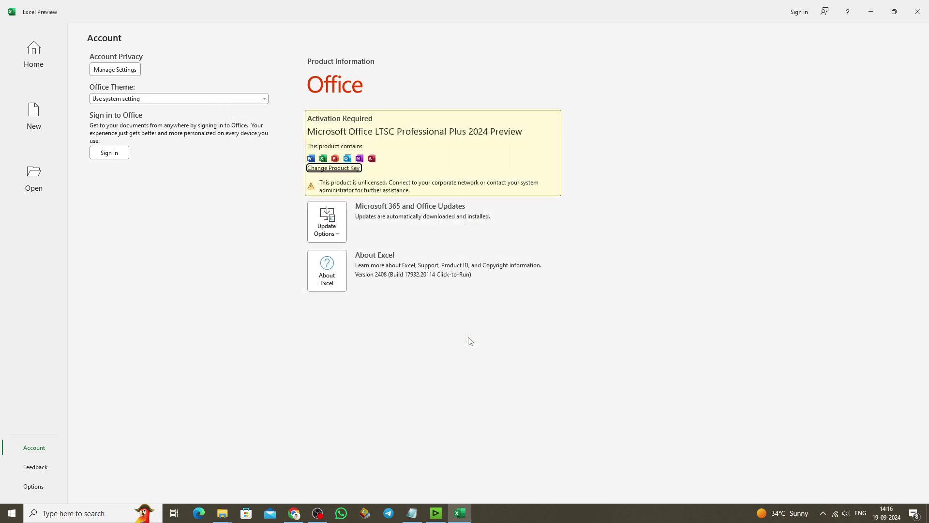